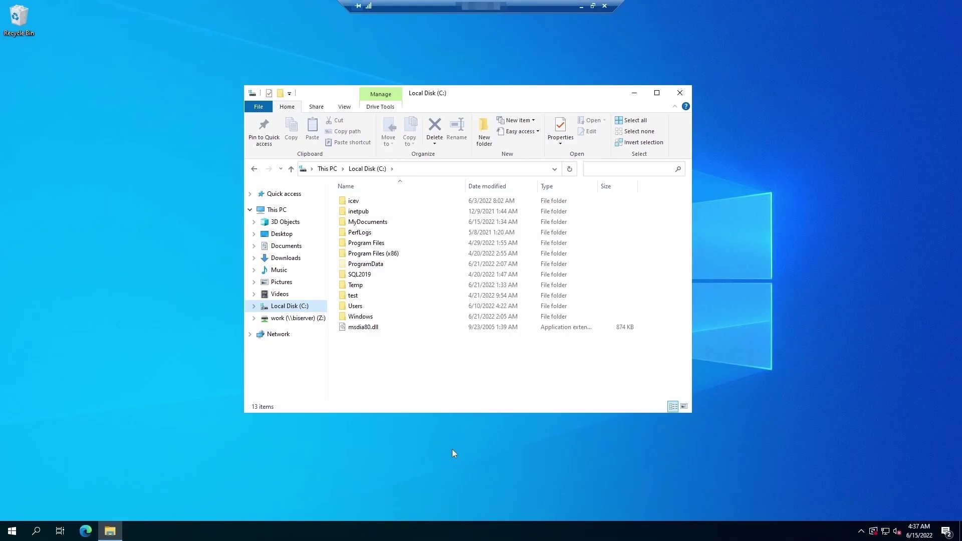
- Open the MyDocuments folder's Properties on the Sharing tab and start sharing it
click(385, 223)
right_click(384, 223)
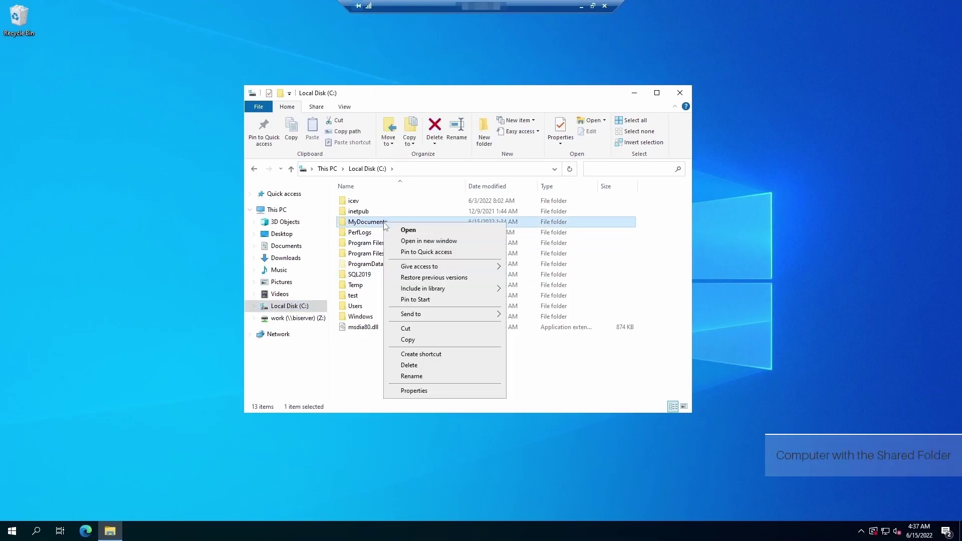
click(410, 391)
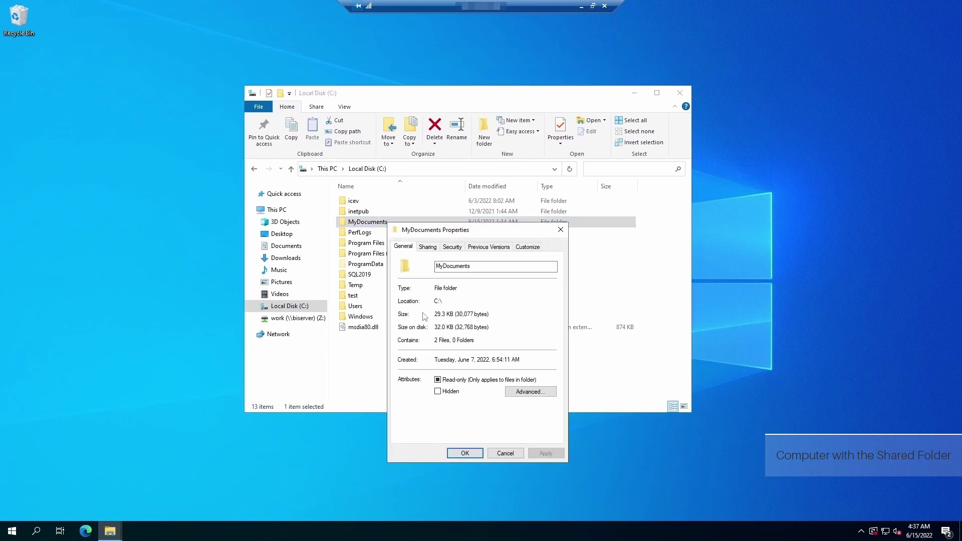
click(428, 248)
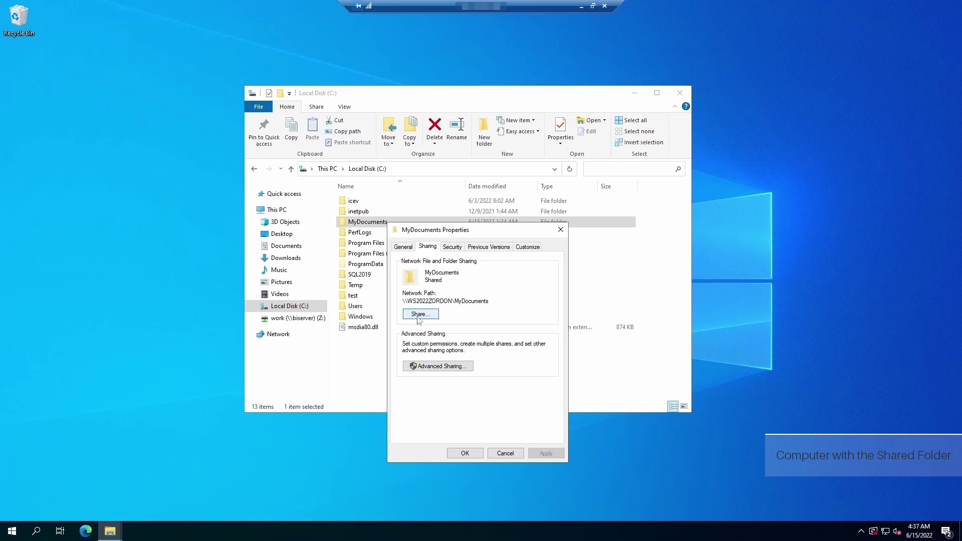
click(419, 316)
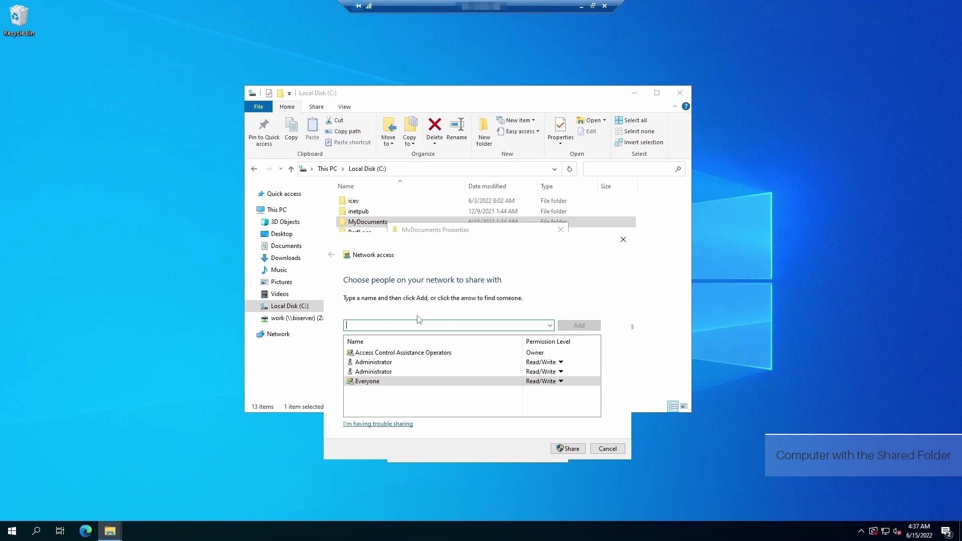
- Share MyDocuments with the WS2022SPLINTERS account at Read/Write permission, then close Properties
text(WS2)
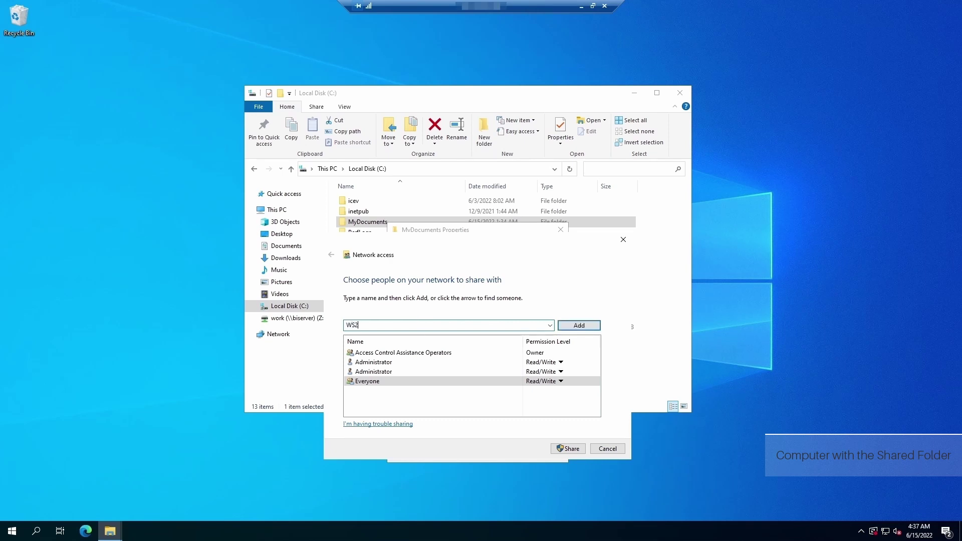
text(022SPLINTERS)
click(578, 326)
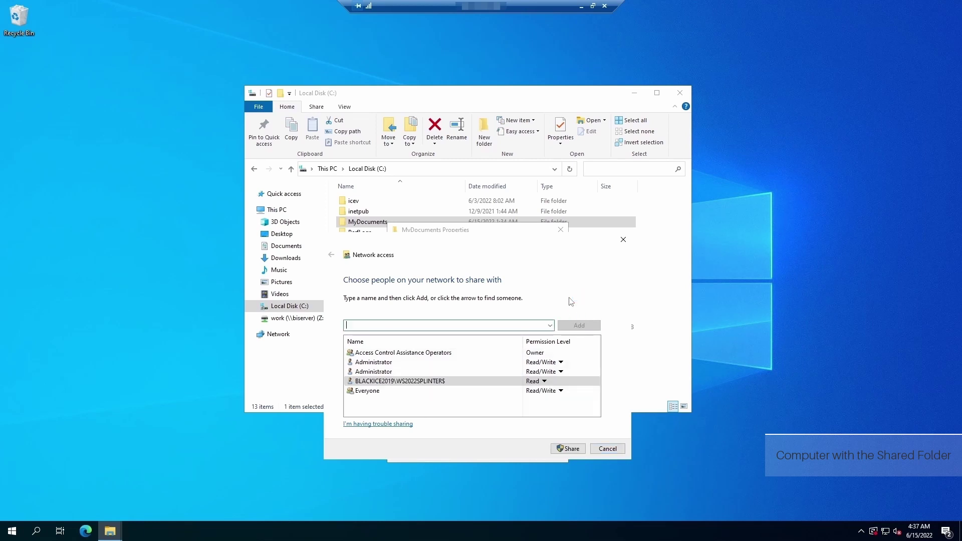
click(543, 381)
click(564, 394)
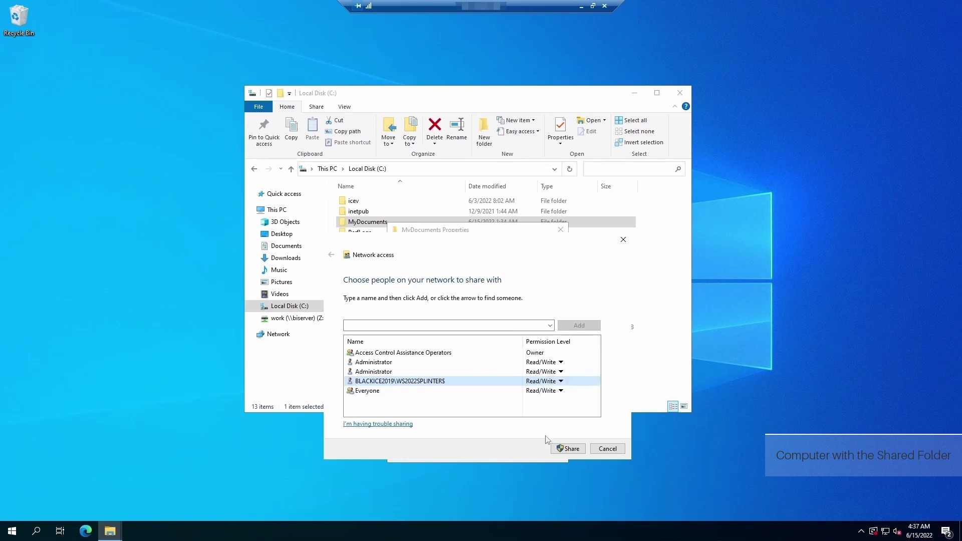
click(564, 449)
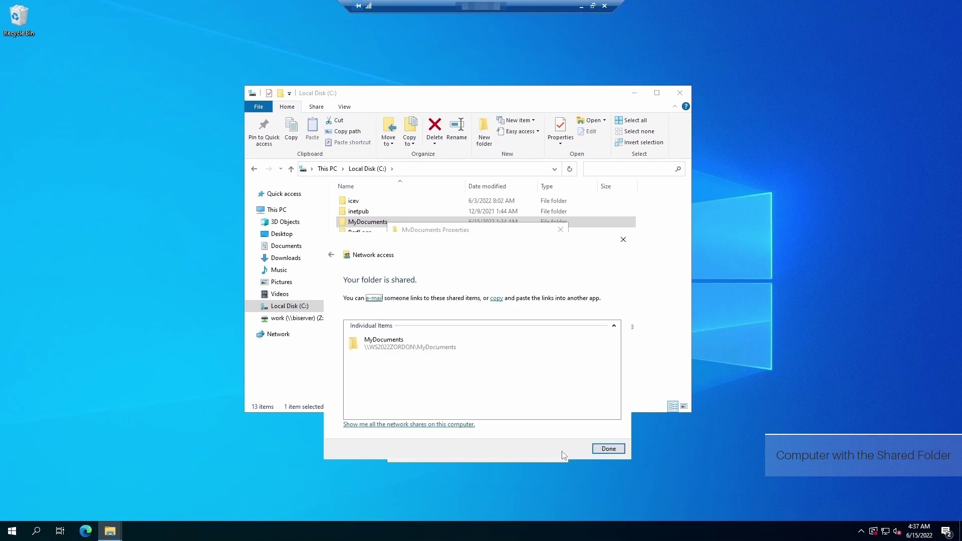
click(608, 448)
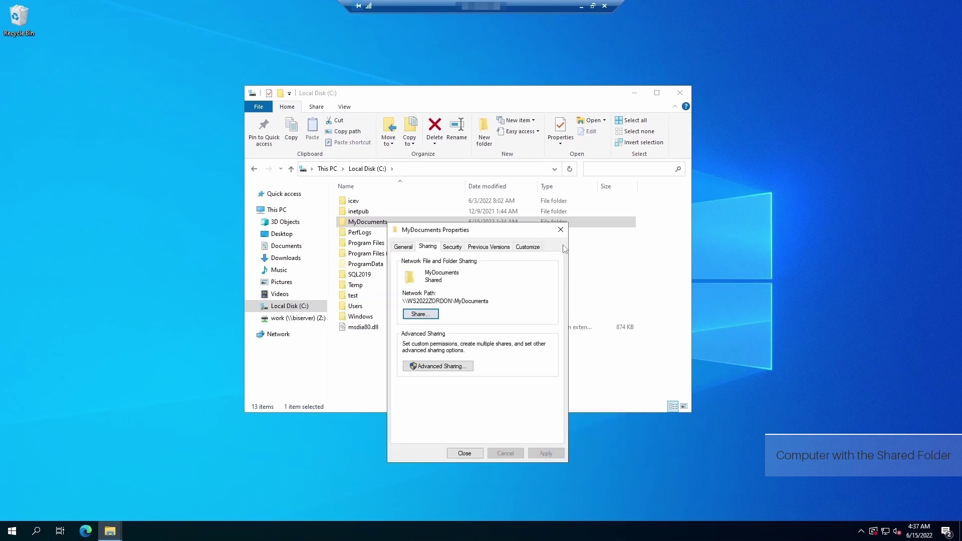
click(561, 229)
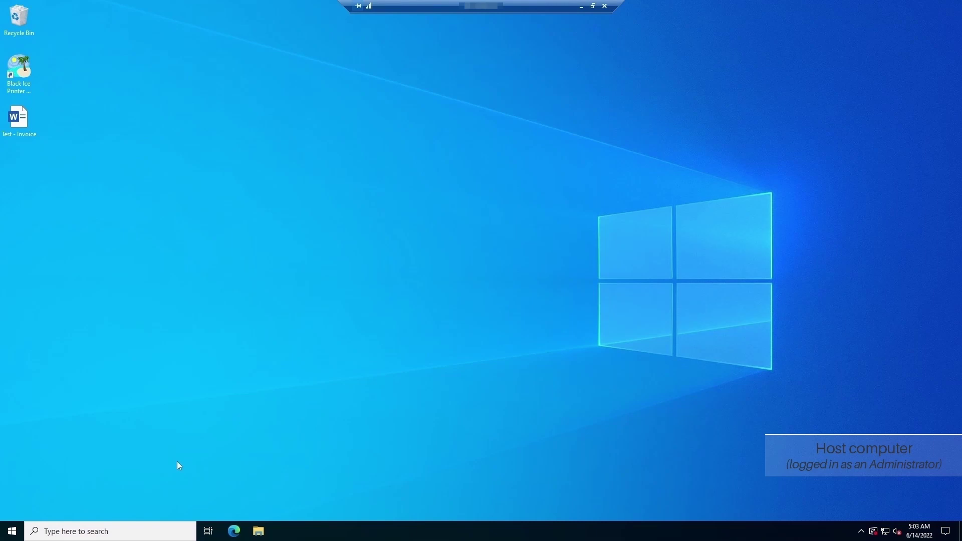
- Open Devices and Printers from Control Panel, then the Black Ice ColorPlus X1 Server's settings
click(100, 531)
text(control)
key(Return)
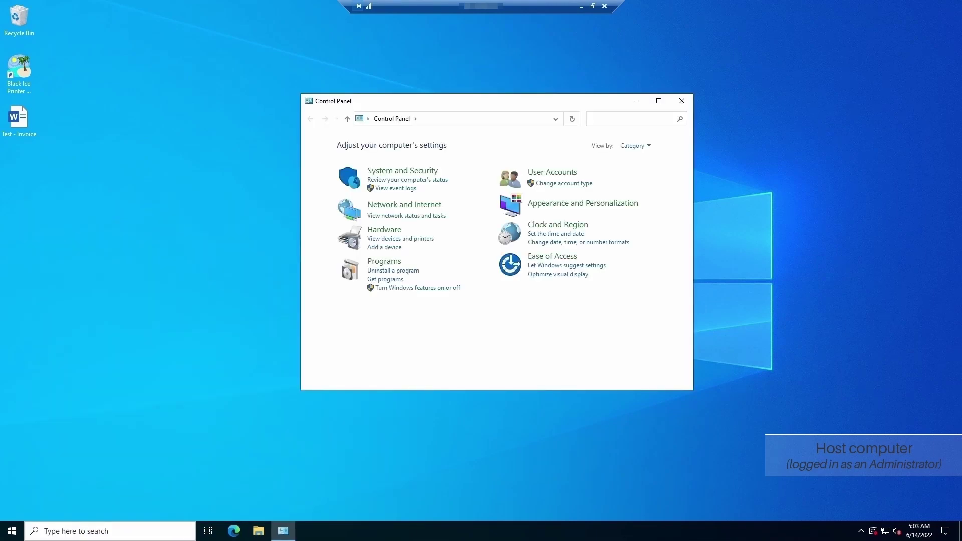
click(416, 239)
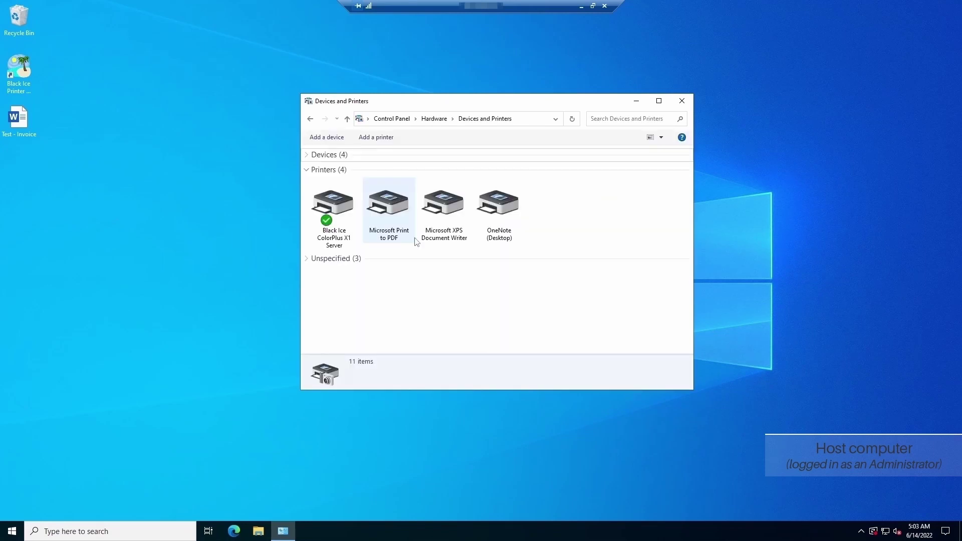
click(344, 221)
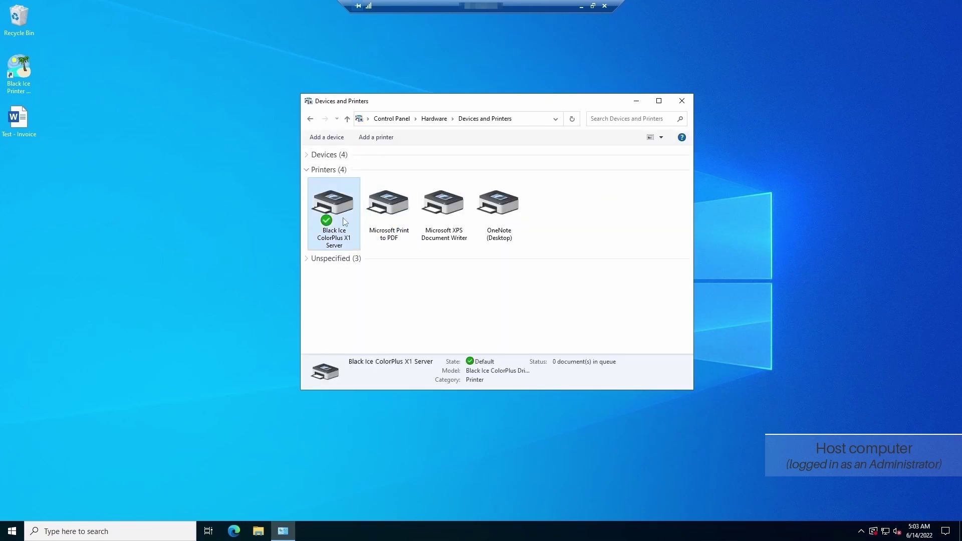
right_click(345, 221)
click(383, 256)
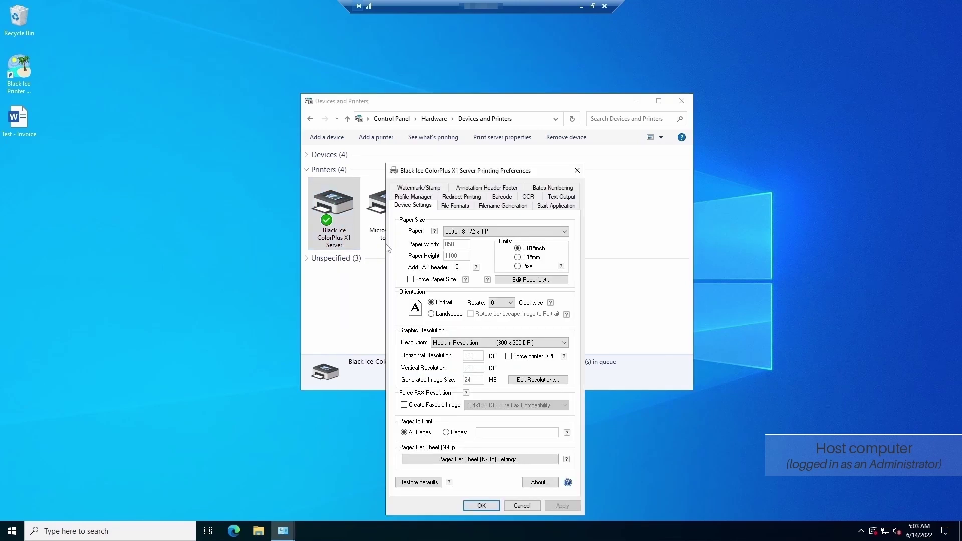
- Set the Filename Generation output directory to \\WS2022ZORDON\MyDocuments, apply it, and close the dialogs
click(502, 207)
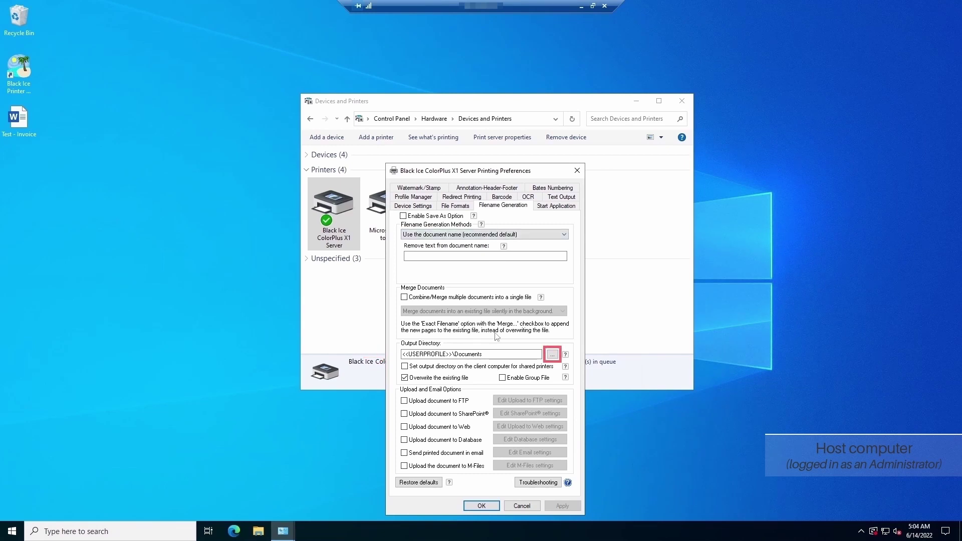
drag(488, 354, 391, 358)
text(\)
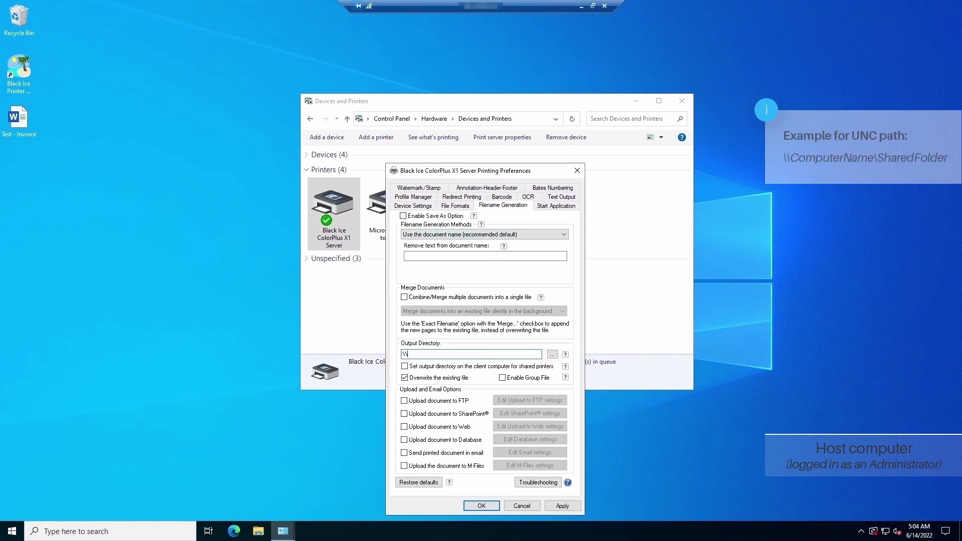
text(WS2022ZORDON\MyDocuments)
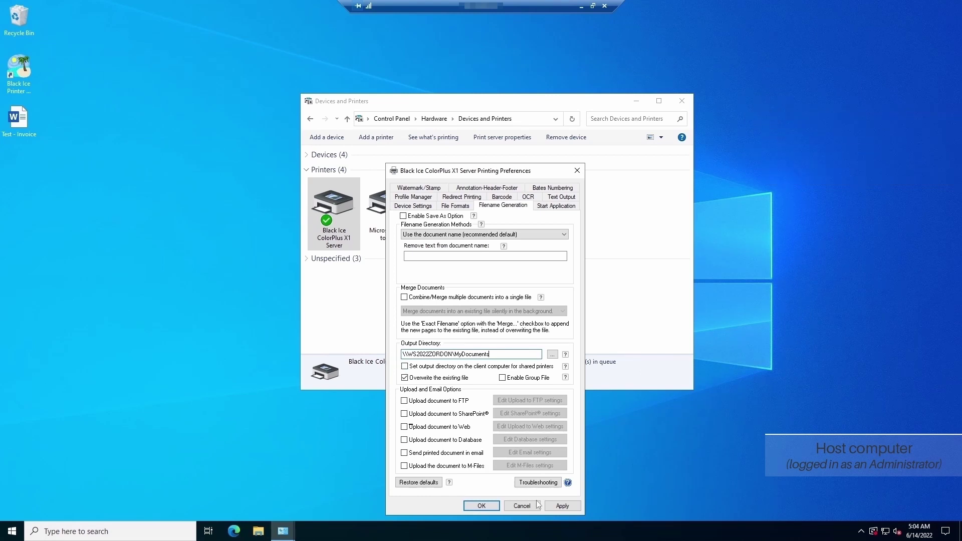
click(561, 506)
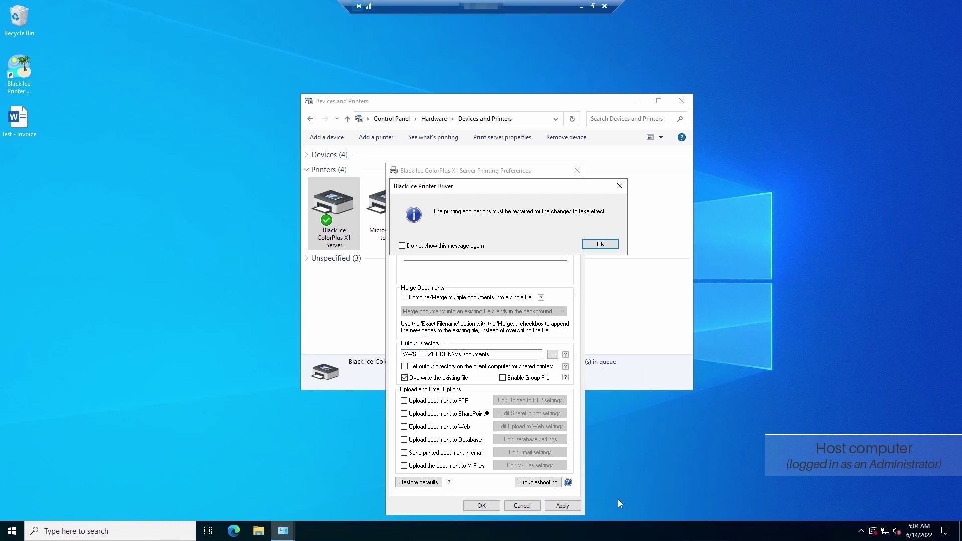
click(593, 247)
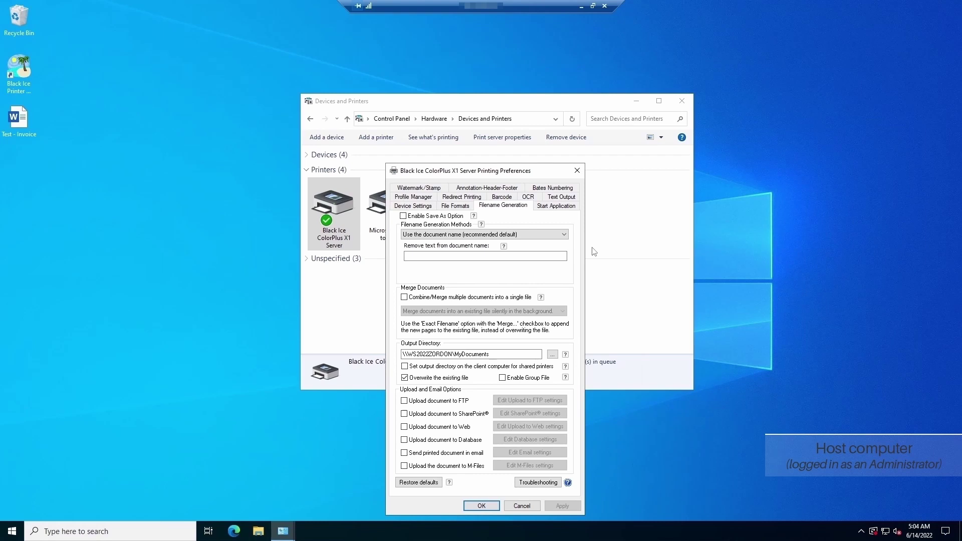
click(578, 173)
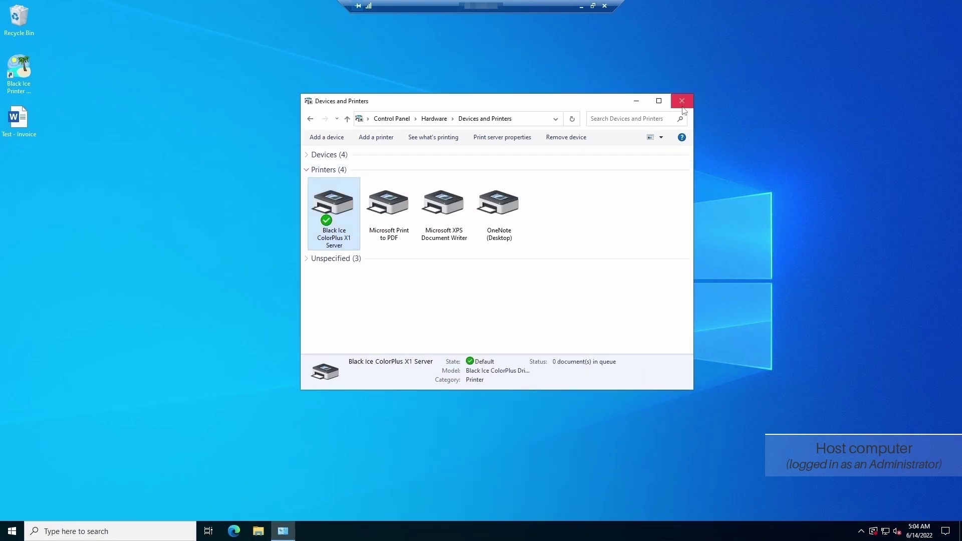
click(681, 101)
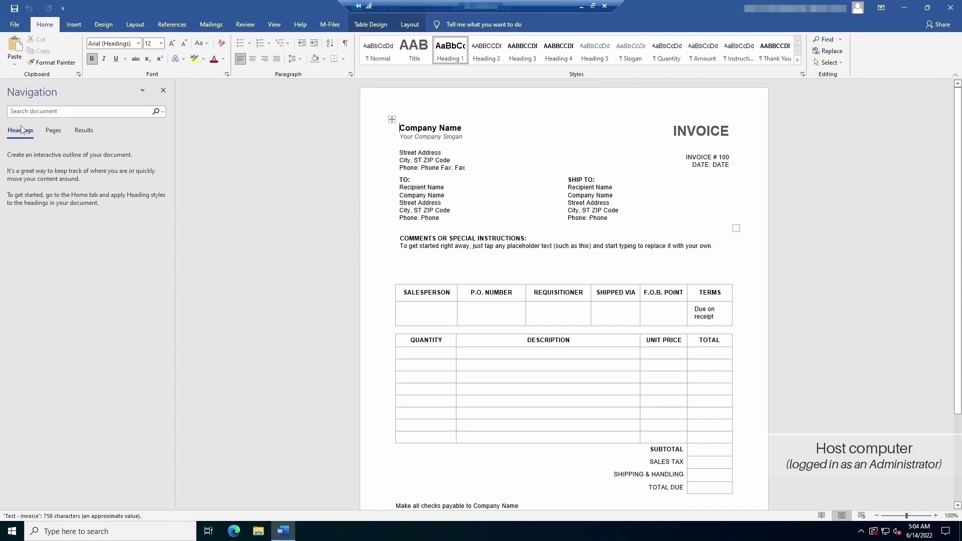
- Print Test - Invoice to the Black Ice ColorPlus X1 Server printer and close Word
click(14, 24)
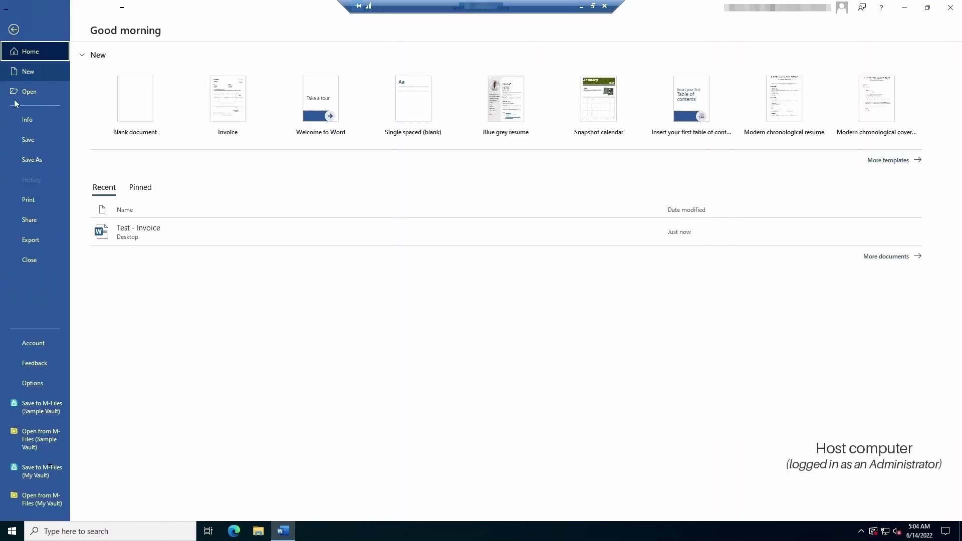
click(20, 202)
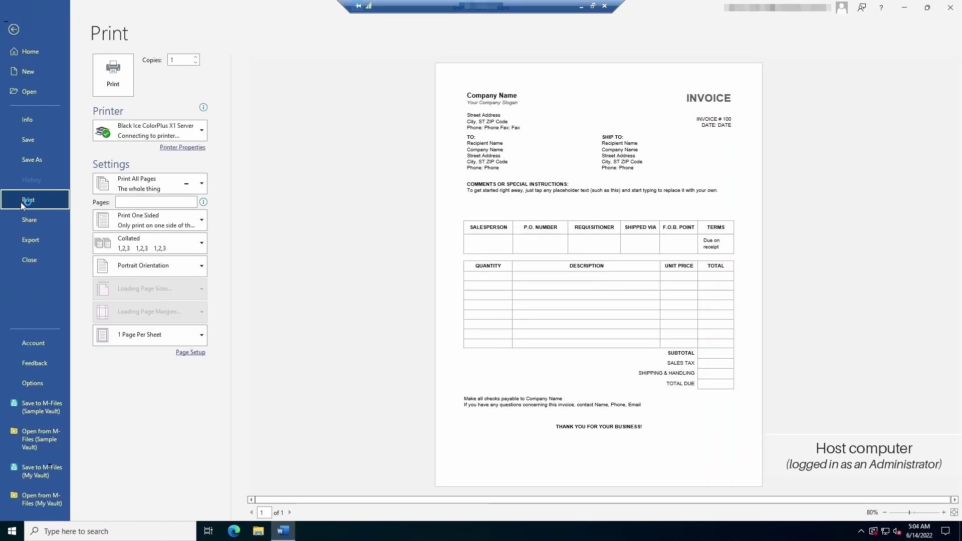
click(113, 86)
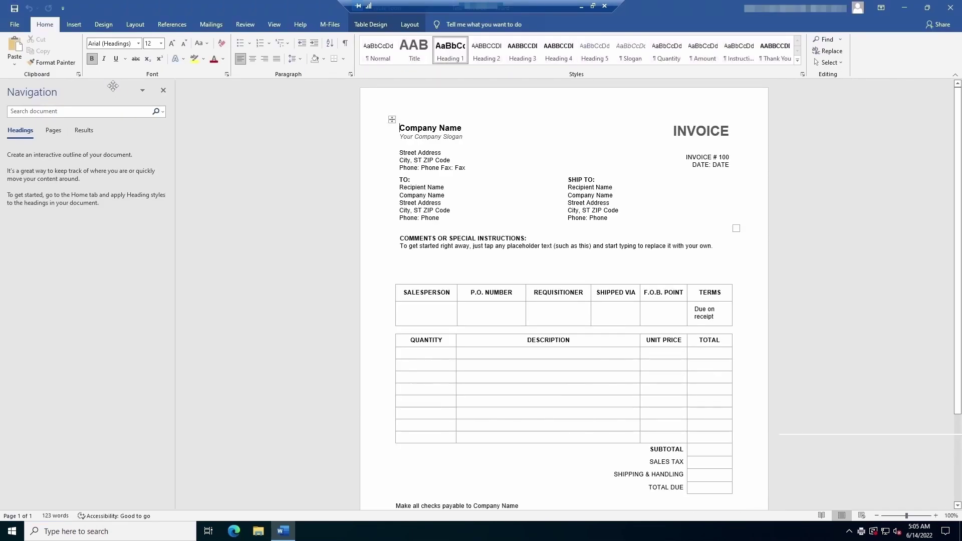
key(alt+F4)
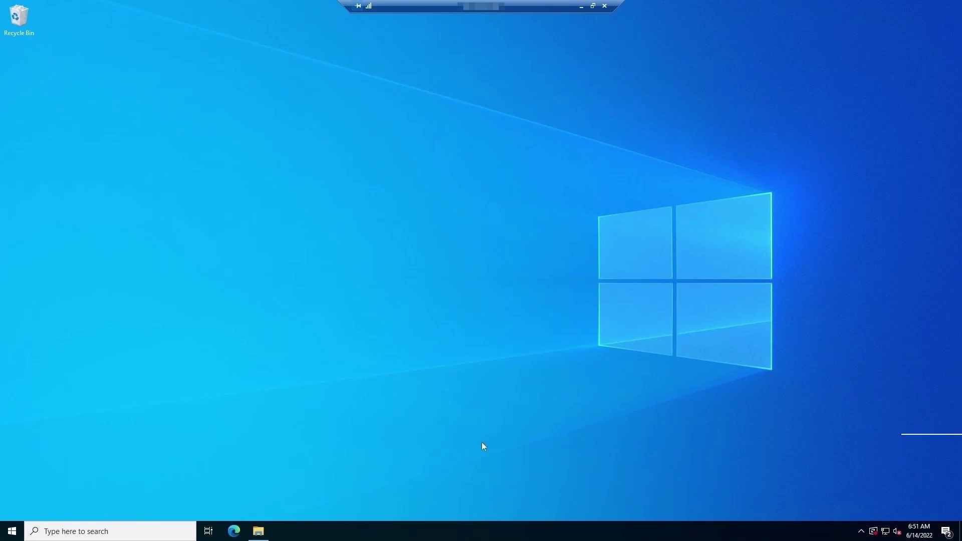
- Open MyDocuments on Local Disk (C:) and select the printed Test-Invoice file
click(259, 530)
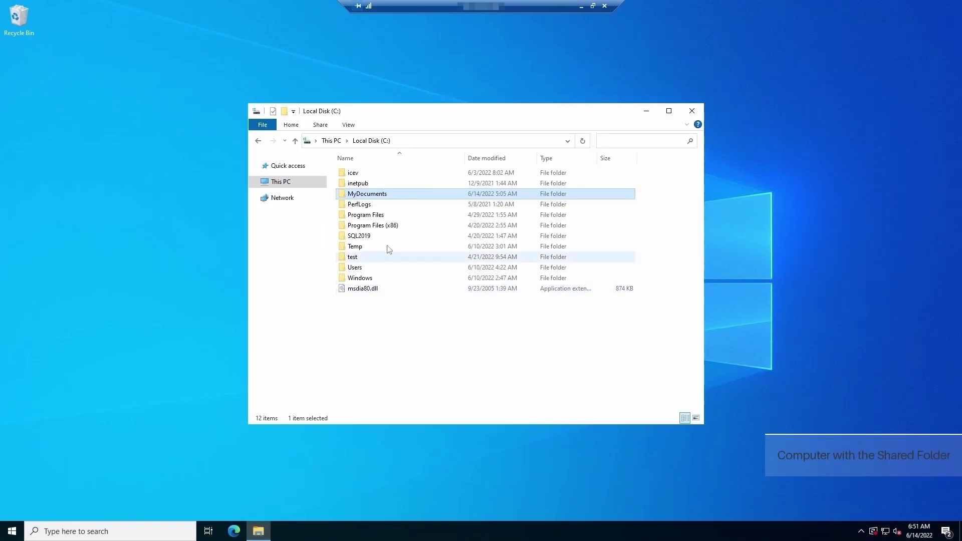
double_click(382, 197)
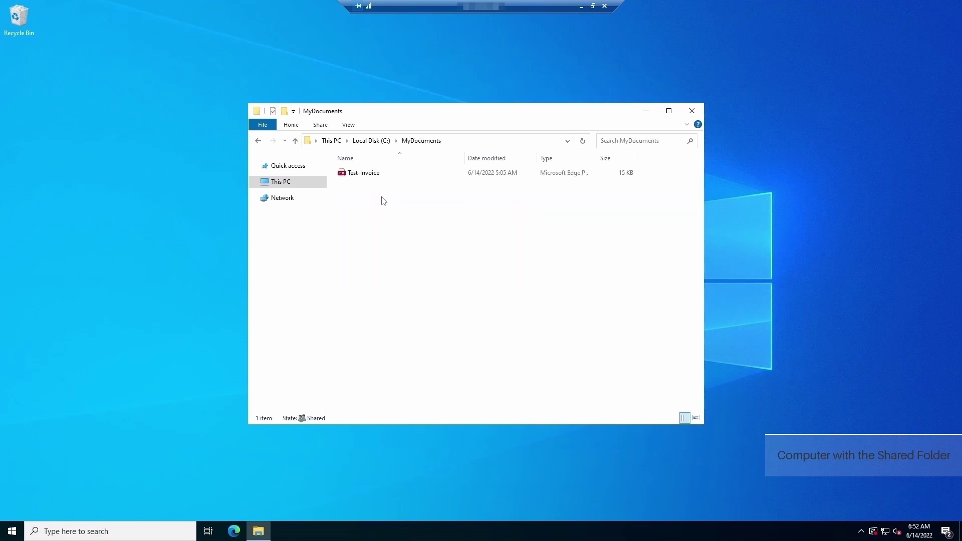
click(376, 178)
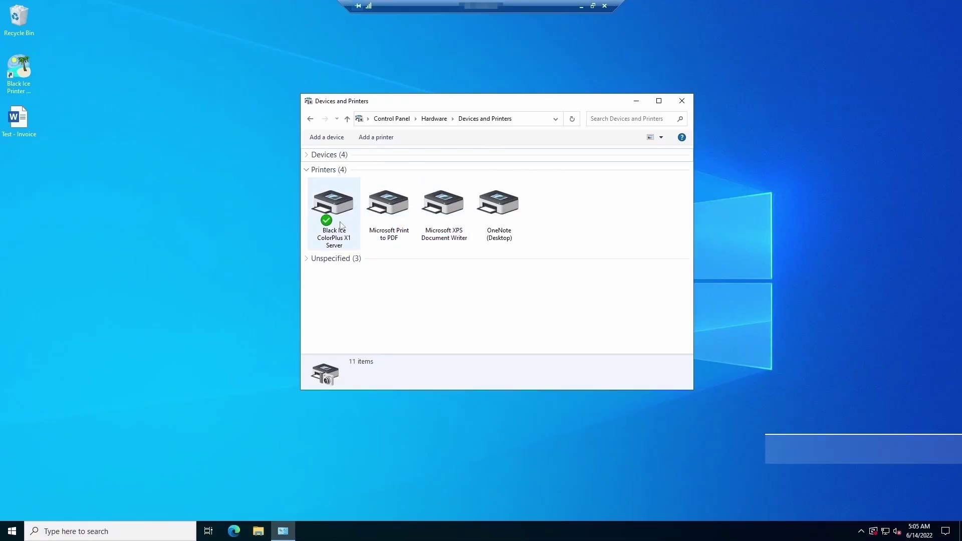
- Turn on sharing for the Black Ice printer with the share name 'Invoice Printer'
right_click(341, 225)
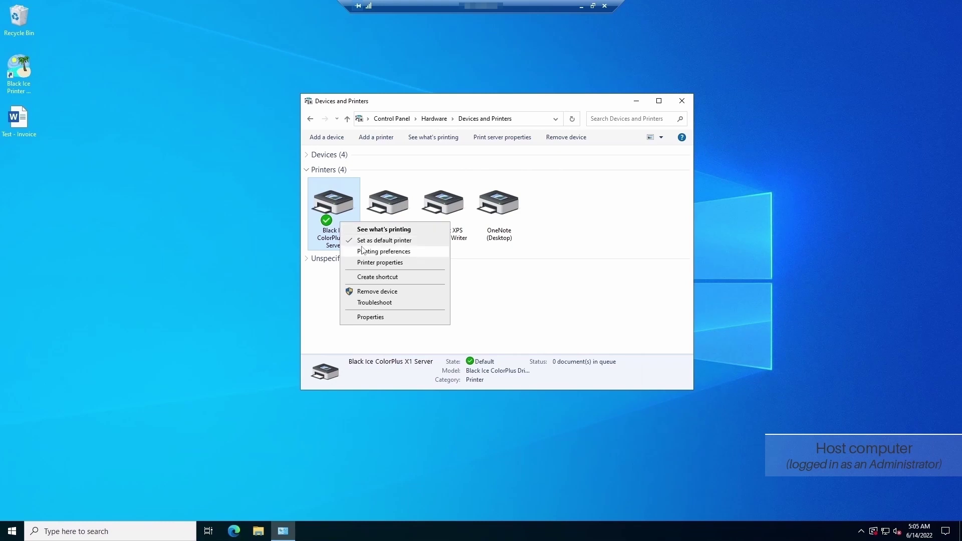
click(370, 263)
drag(438, 269, 440, 181)
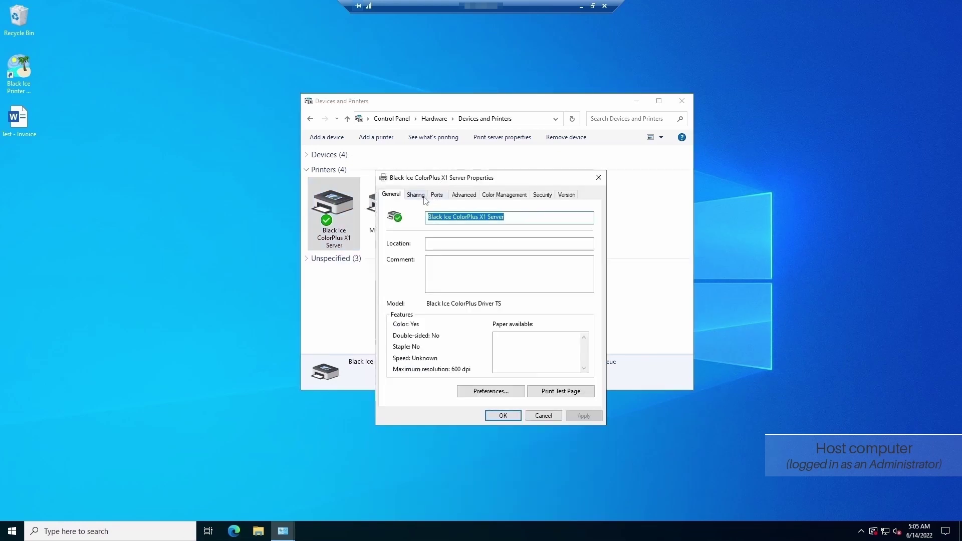
click(421, 196)
click(420, 267)
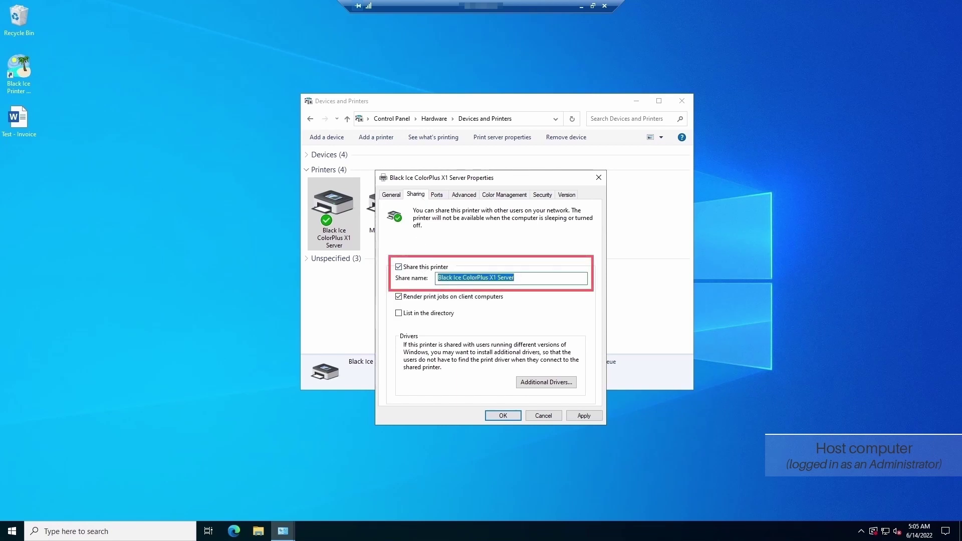
text(Invoi)
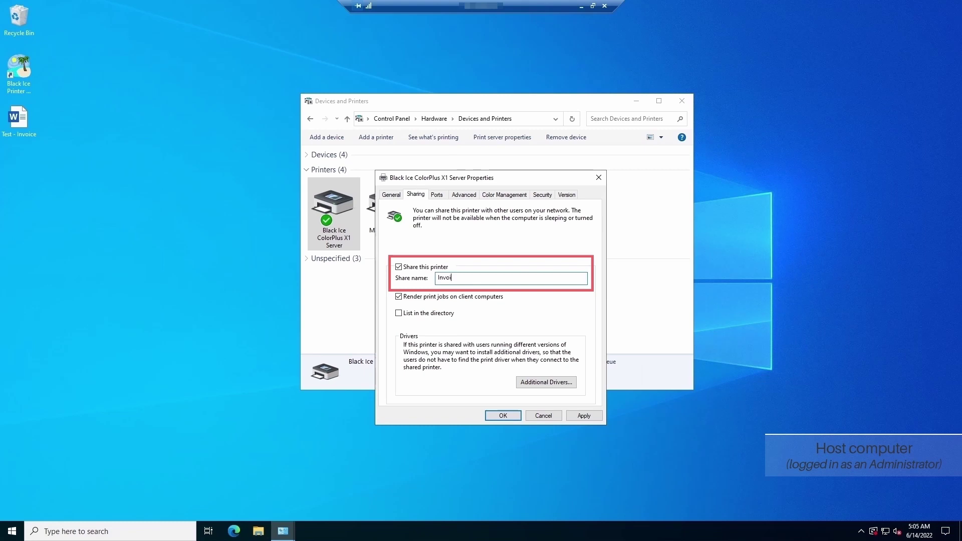
text(ce Printer)
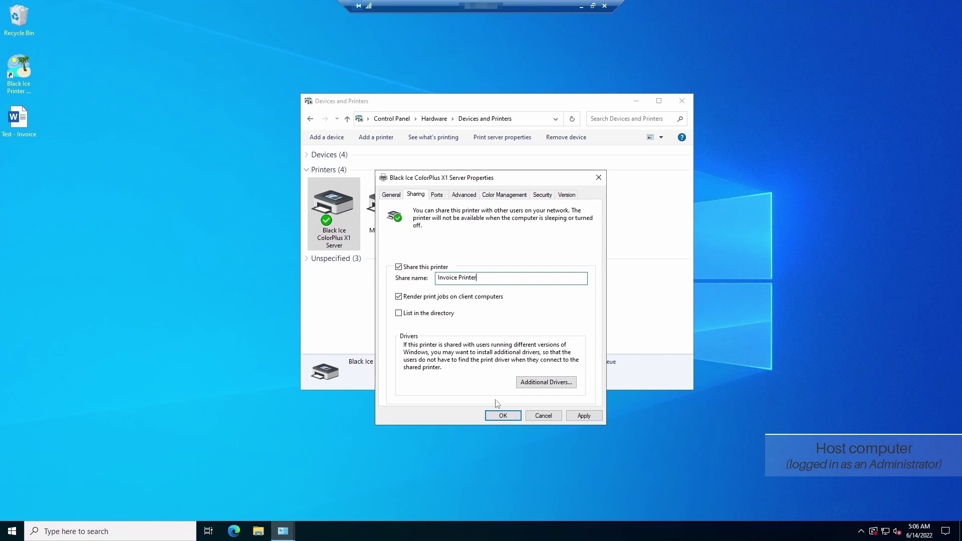
click(502, 416)
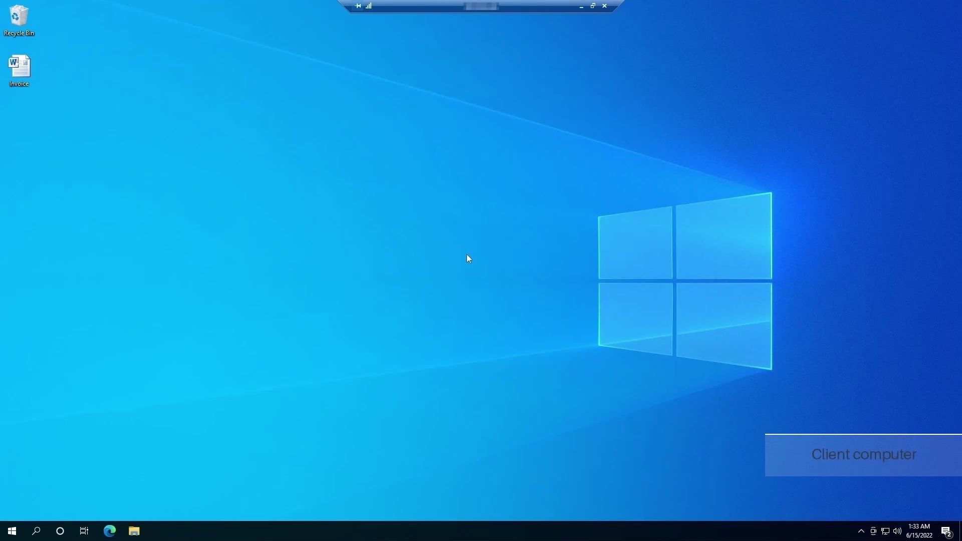
- On the client, open Devices and Printers from Control Panel and start adding a printer
click(36, 531)
text(control)
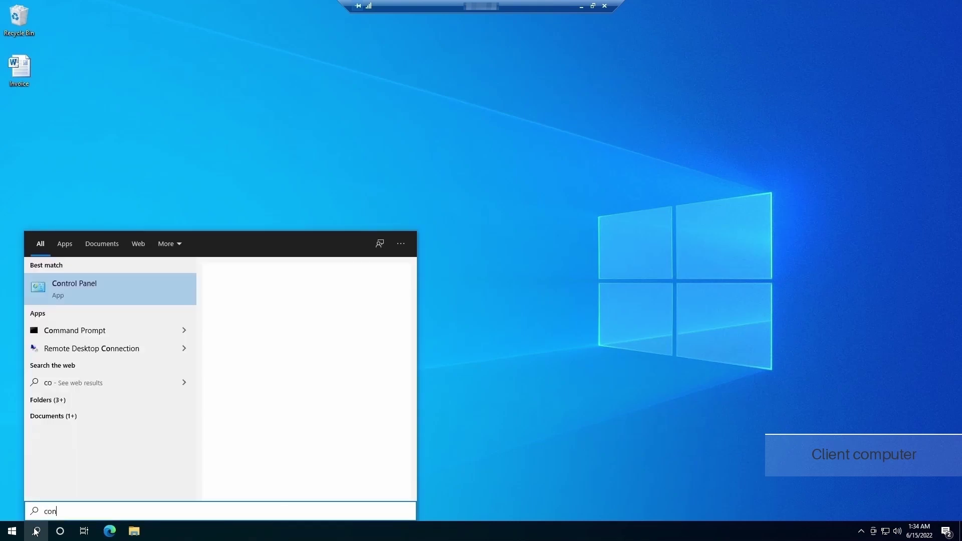
key(Return)
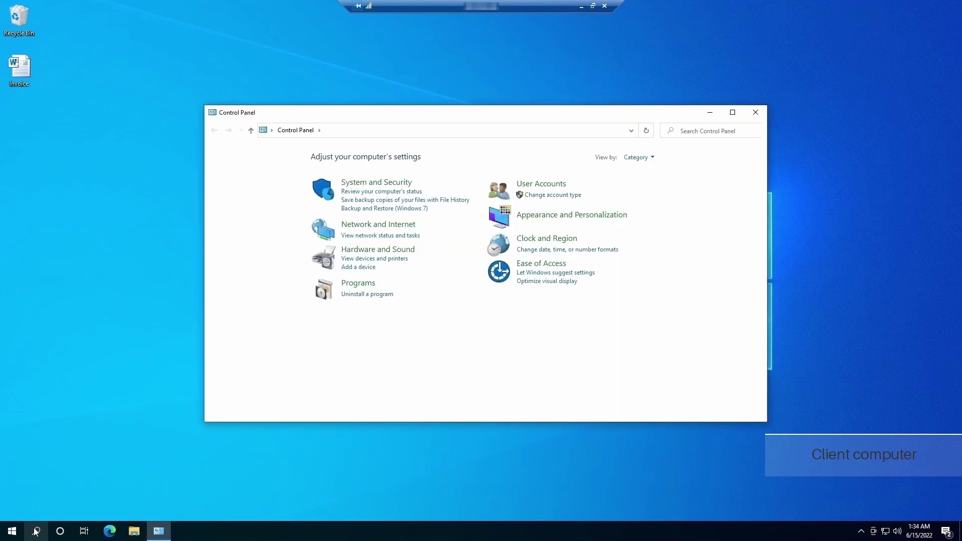
click(381, 259)
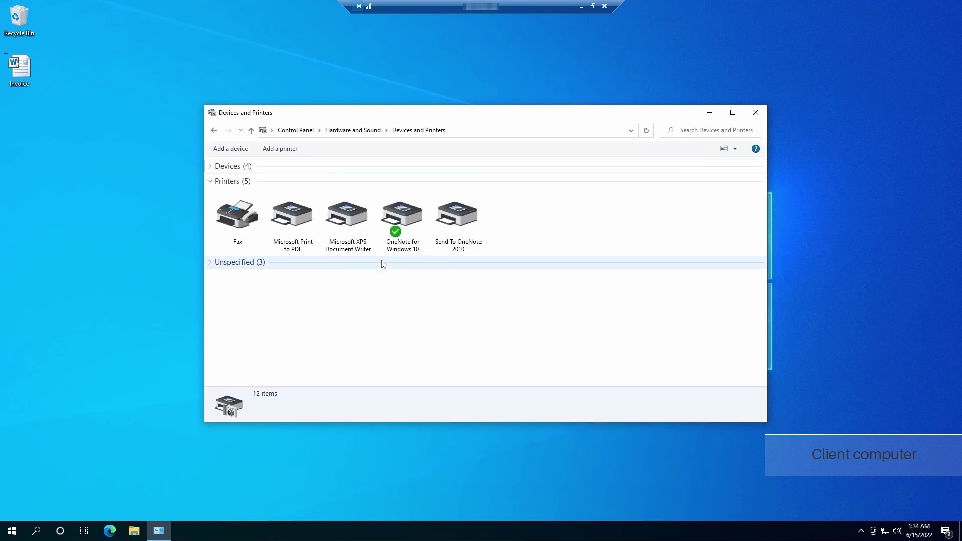
click(290, 150)
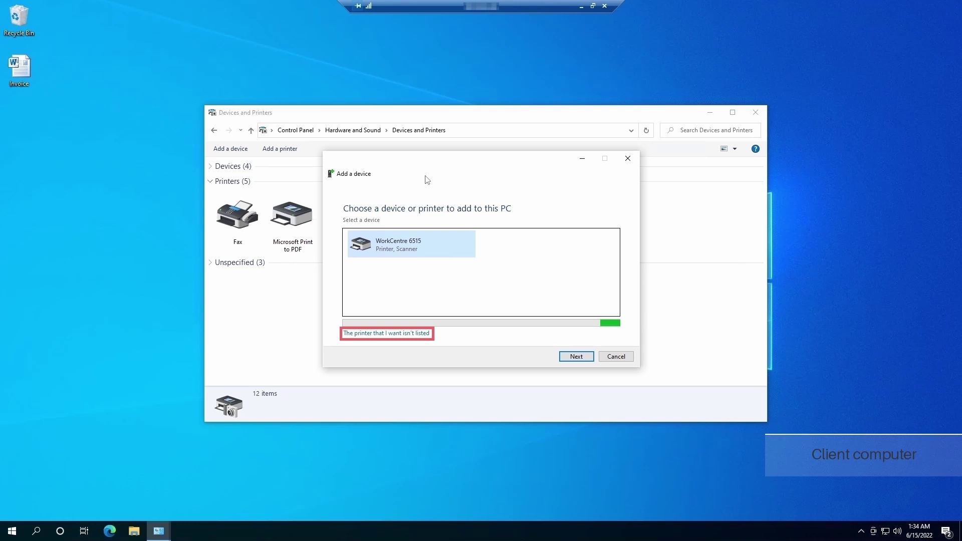
- Choose 'Select a shared printer by name' and browse the network for printers
click(405, 333)
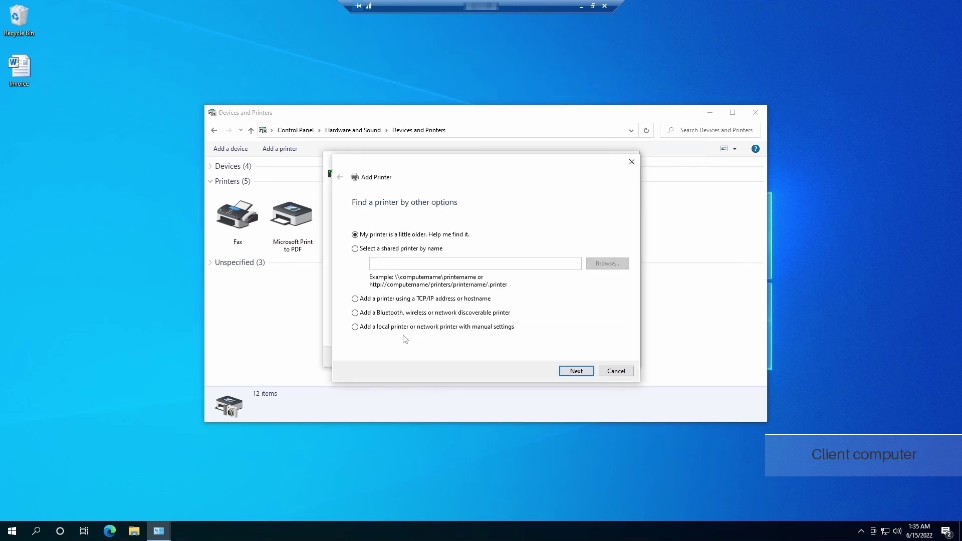
click(375, 250)
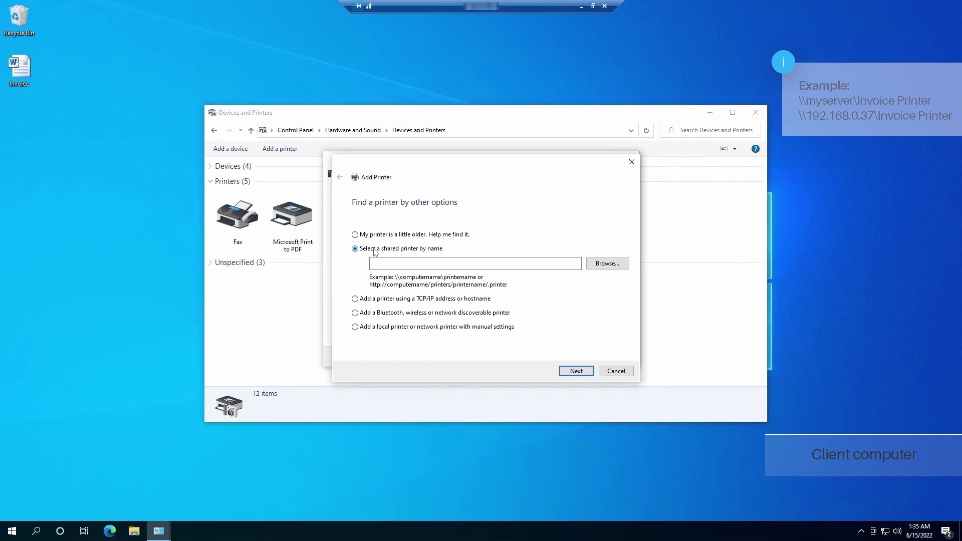
click(598, 268)
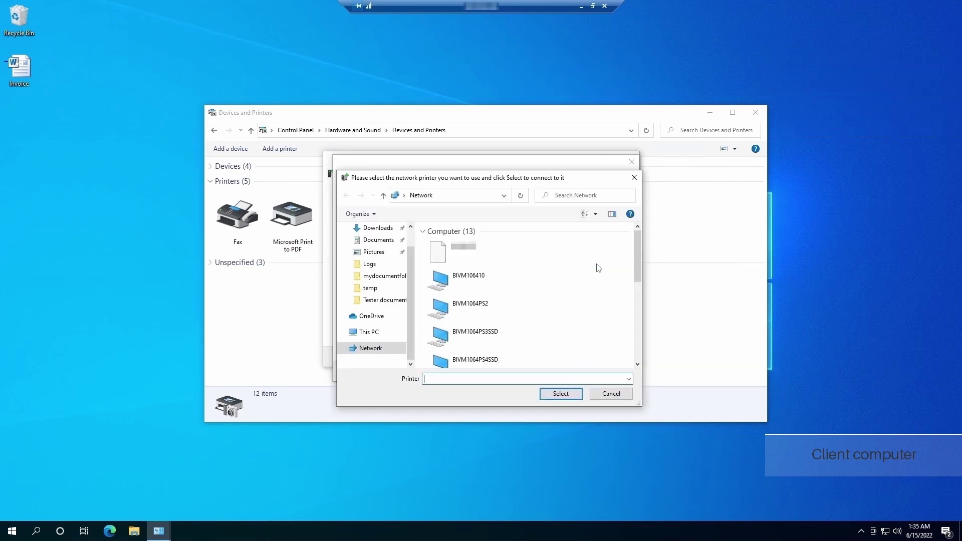
- Browse to \\192.168.0.37 and select its Invoice Printer share
click(467, 197)
text(\\192.168.0.37)
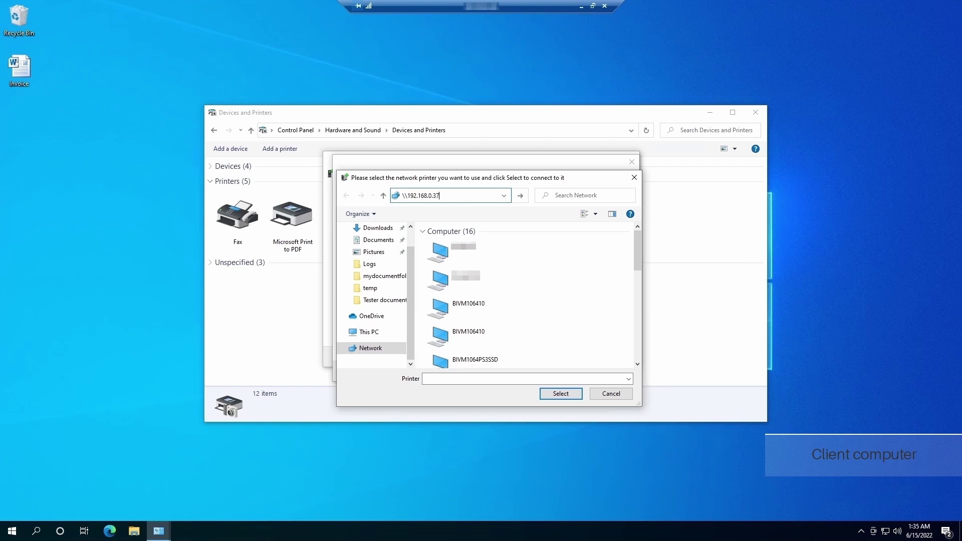
key(ctrl+a)
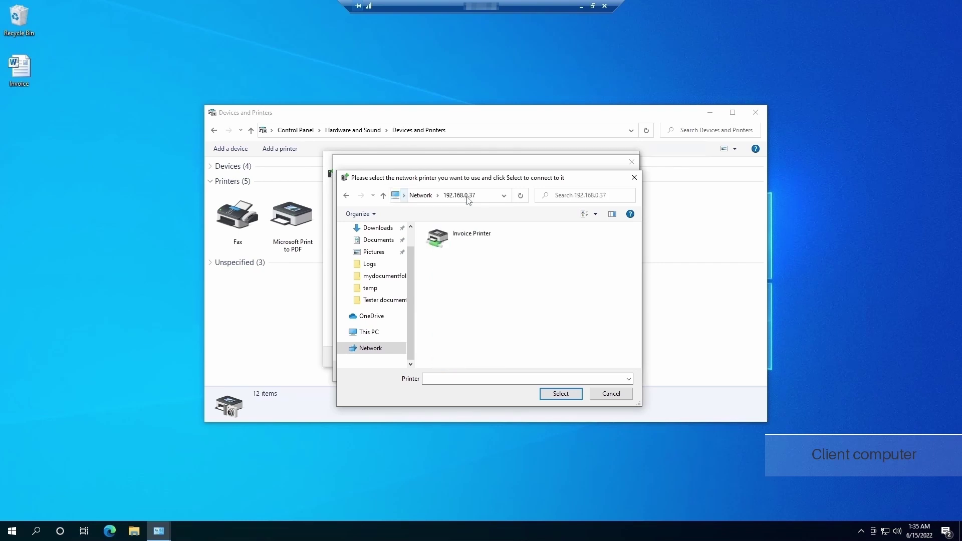
click(466, 241)
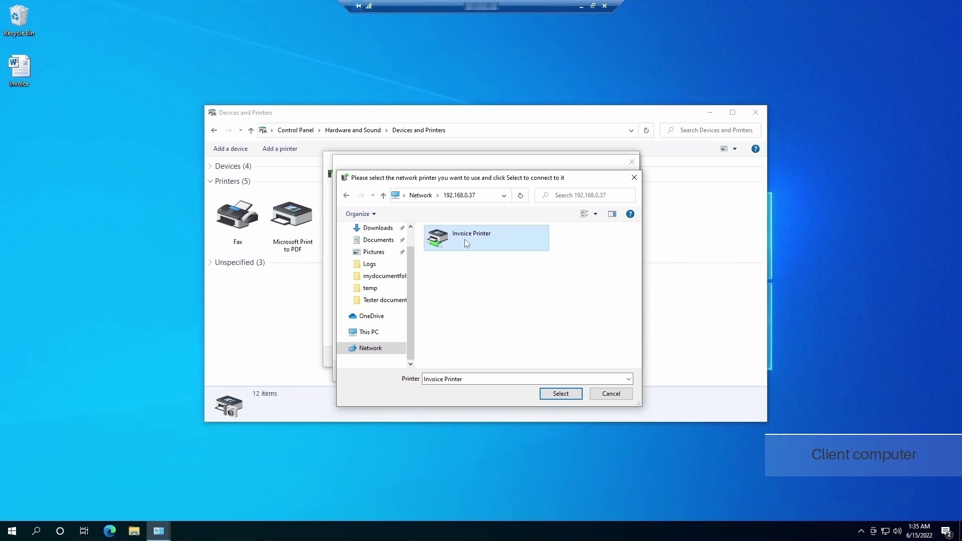
click(553, 397)
- Finish adding the shared printer as the client's default, then minimize Devices and Printers
click(575, 371)
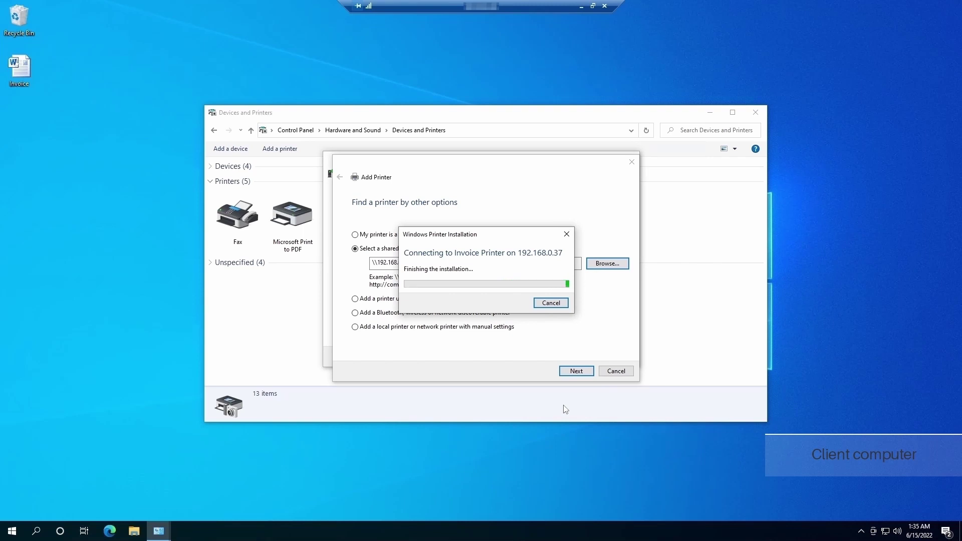
click(573, 375)
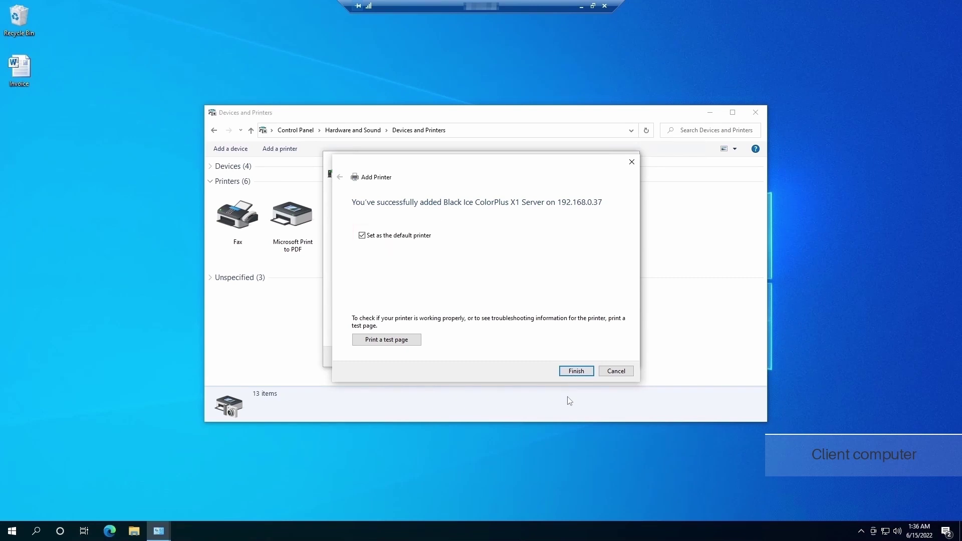
click(574, 373)
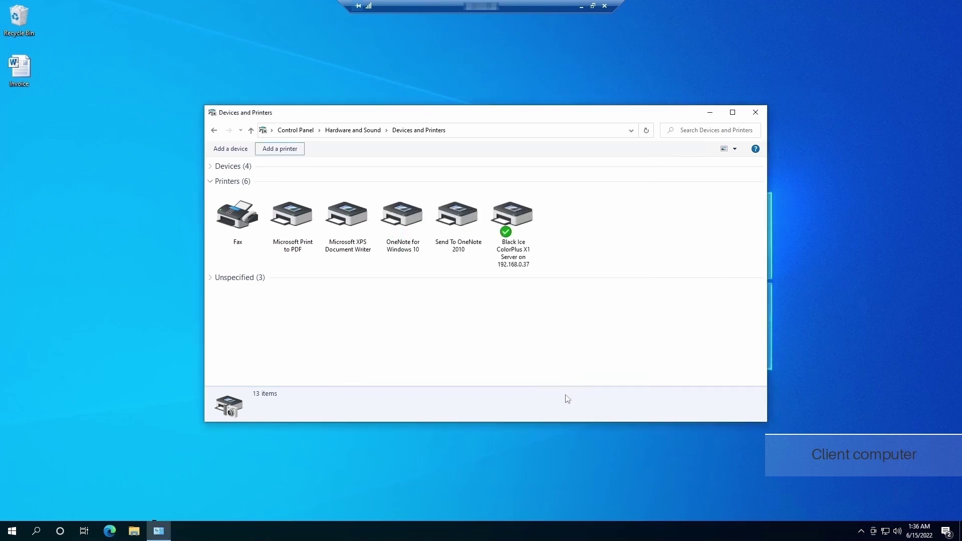
click(524, 243)
click(710, 113)
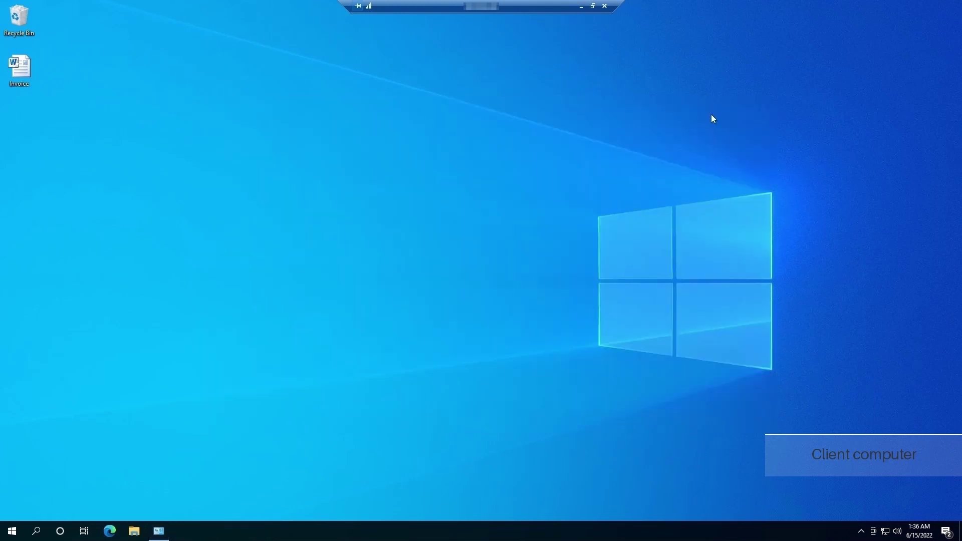
- Print the Invoice document from Word to the shared Black Ice printer and find the Invoice file in MyDocuments
double_click(18, 71)
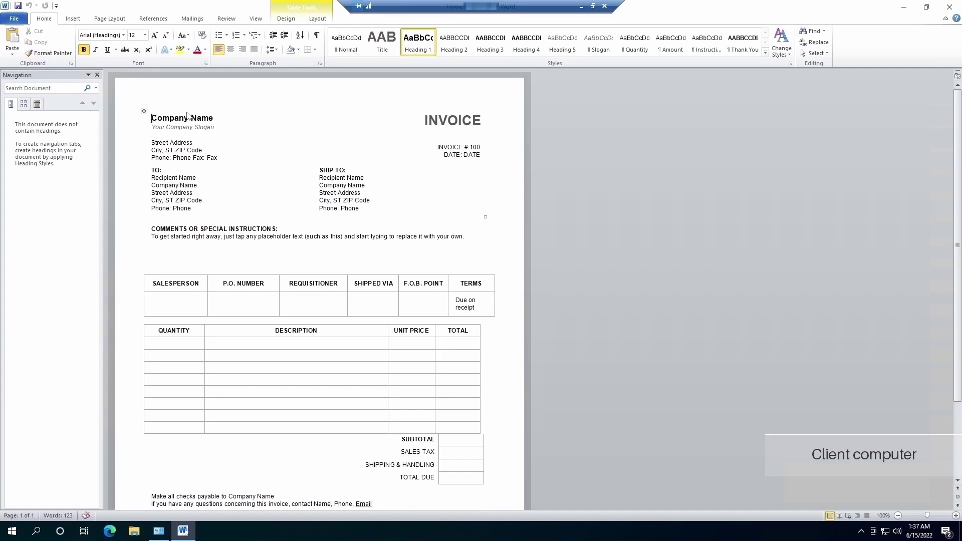
click(14, 18)
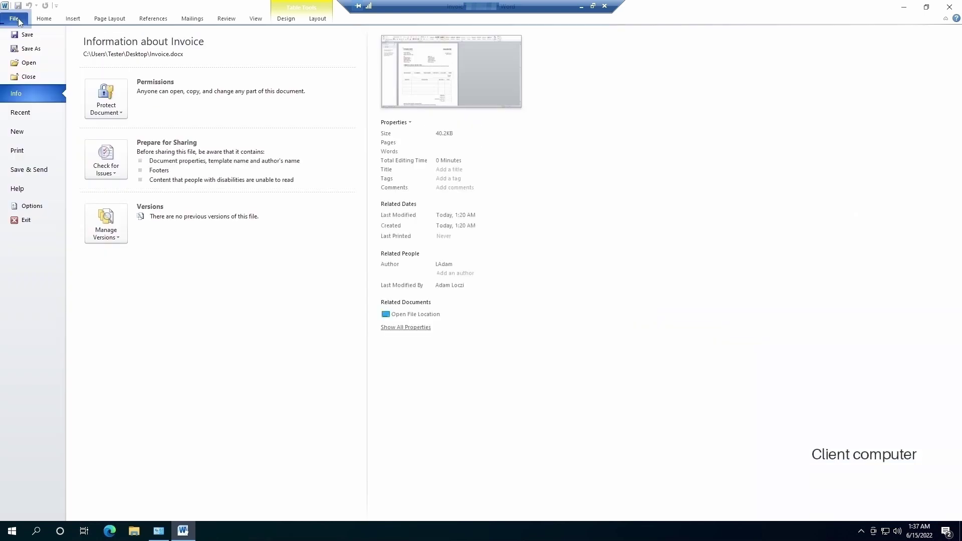
click(28, 150)
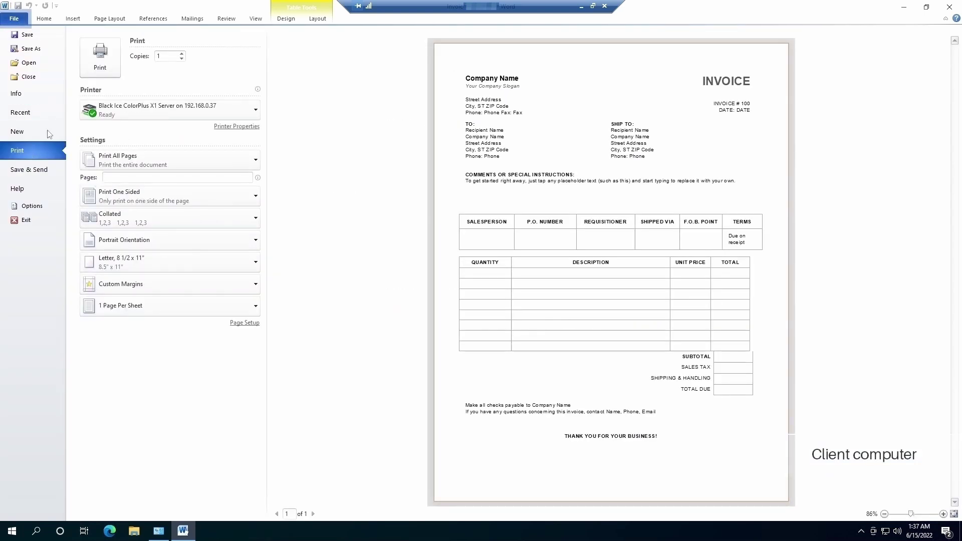
click(100, 68)
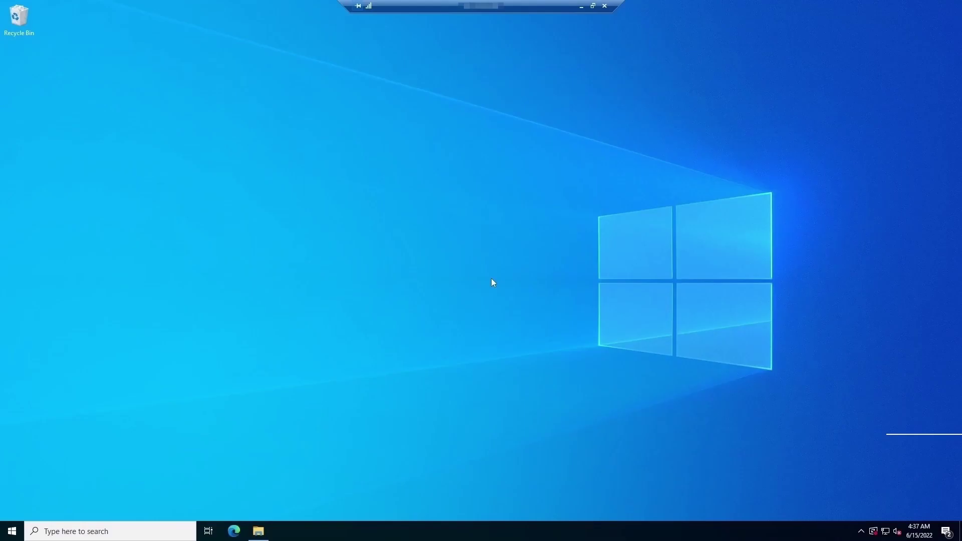
click(259, 531)
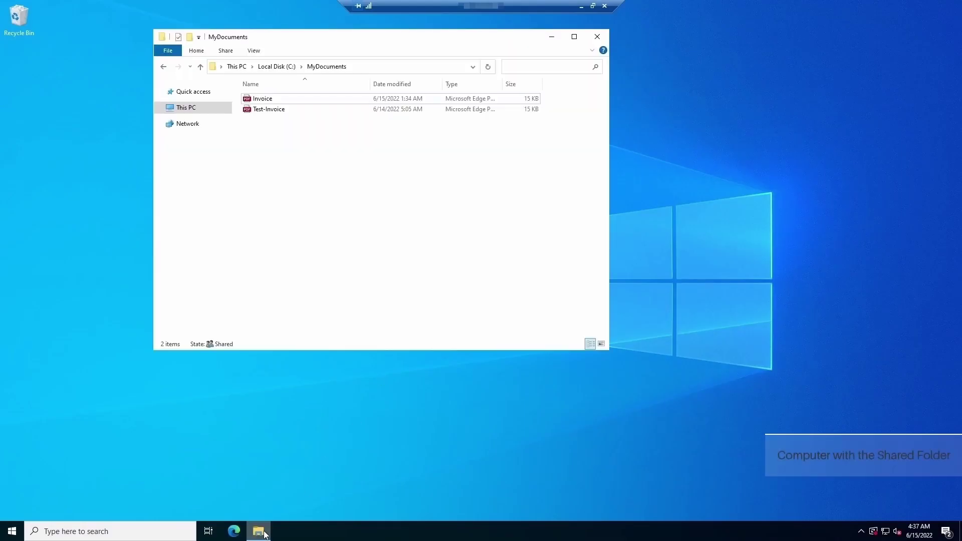
click(360, 101)
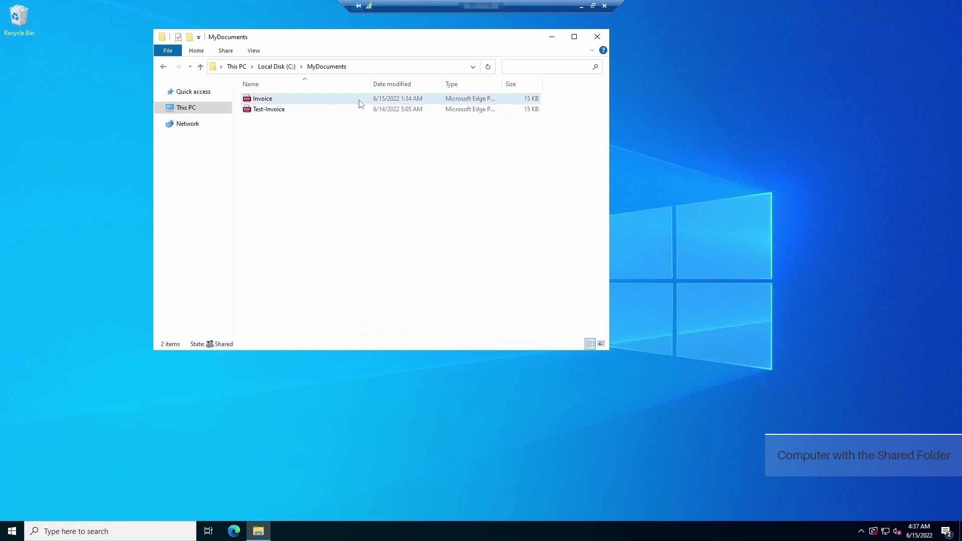